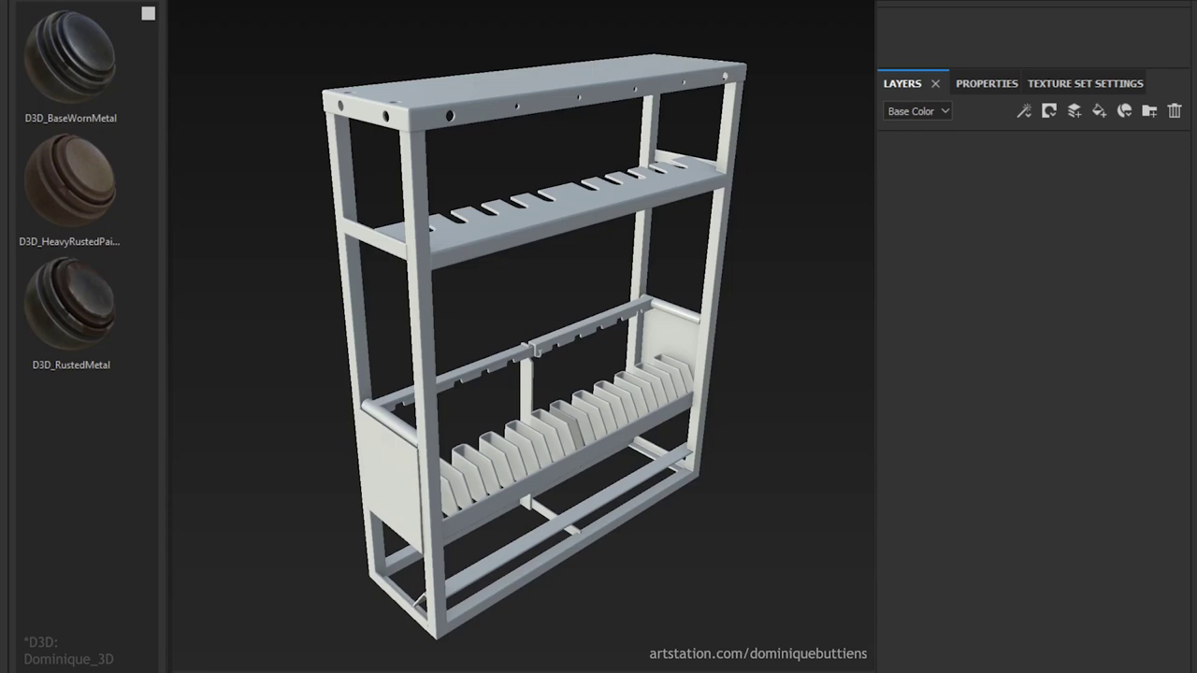
Step: Apply D3D_BaseWornMetal to the rack, inspect its layer stack, then delete it
alt+drag(835, 366, 794, 385)
drag(70, 61, 865, 245)
mouse_move(838, 329)
alt+mouse_down()
mouse_move(862, 233)
mouse_move(508, 240)
mouse_move(339, 331)
mouse_move(791, 358)
mouse_move(810, 327)
alt+mouse_up()
click(908, 151)
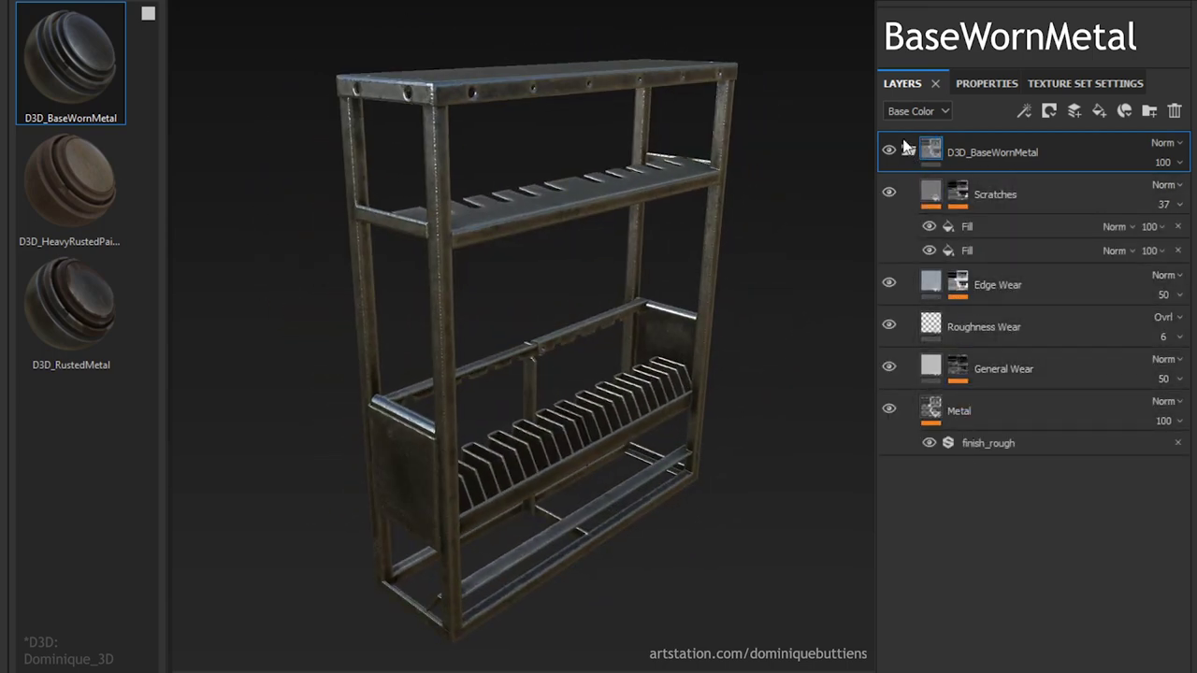
click(907, 152)
click(1174, 111)
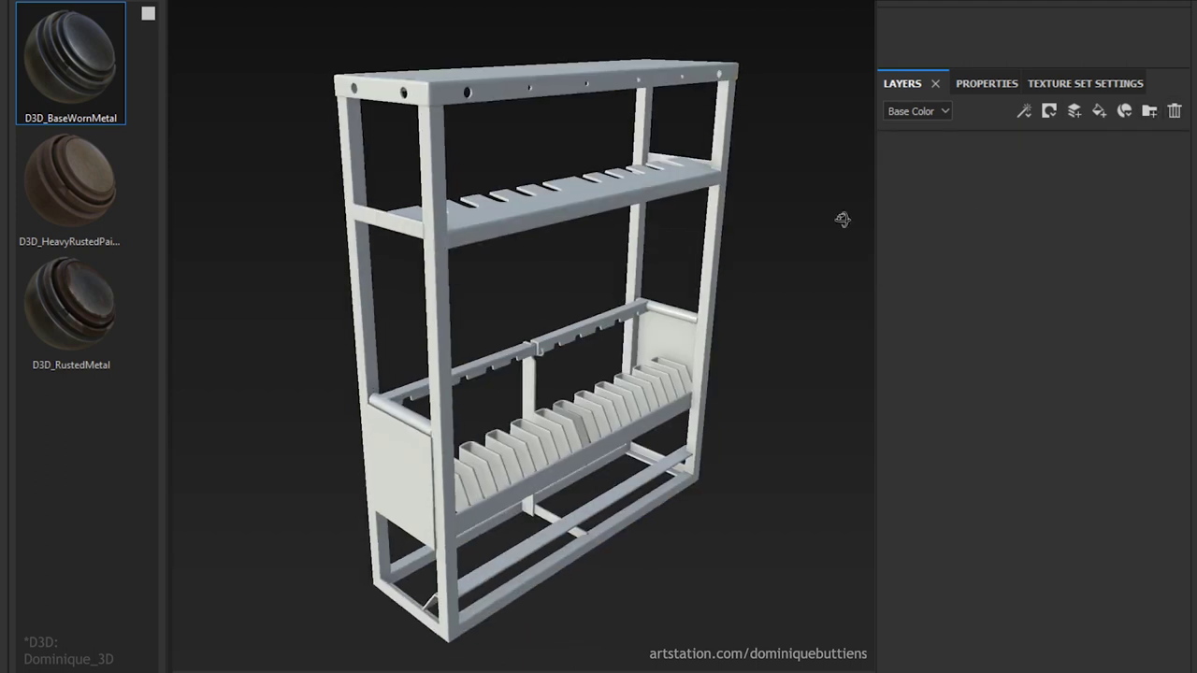
Step: Apply D3D_RustedMetal, inspect its Light_Rust and DustOnTop layers, then delete it
drag(84, 318, 1009, 254)
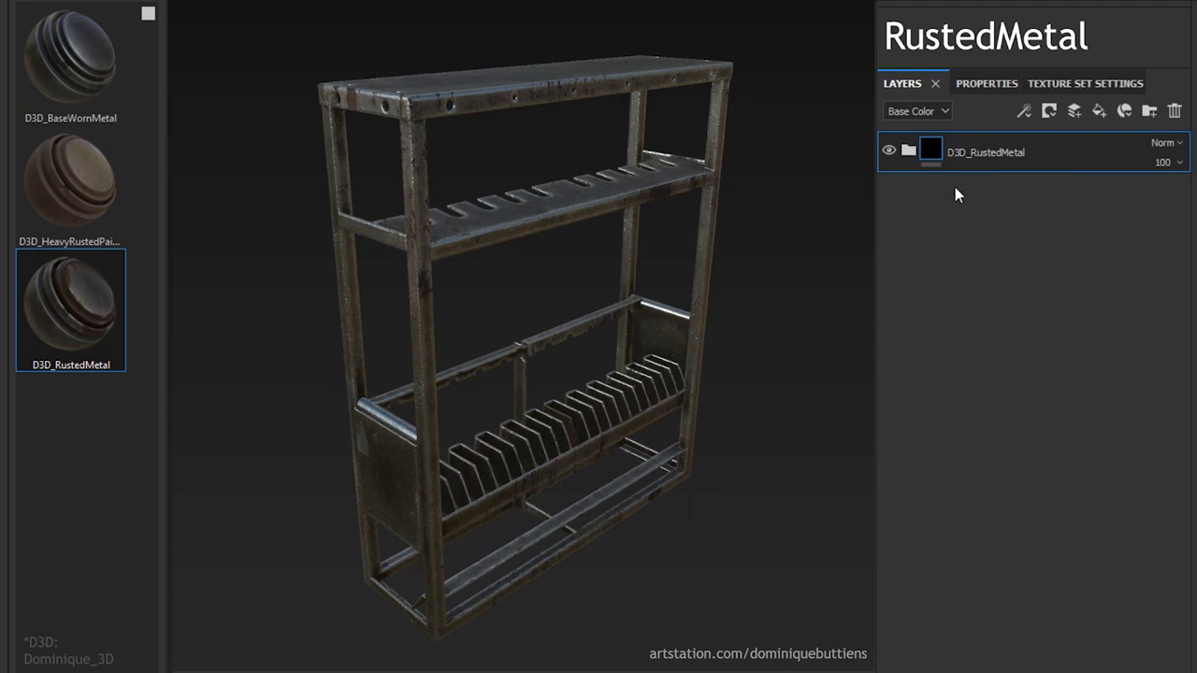
click(908, 153)
click(985, 307)
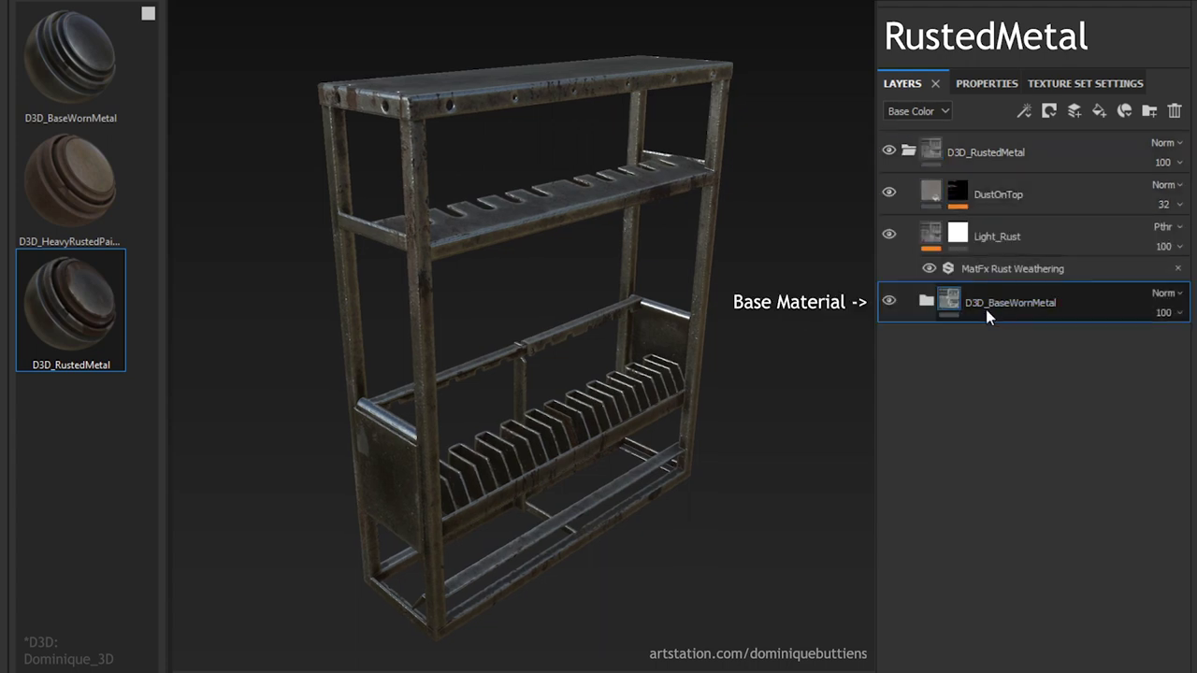
click(1040, 234)
click(1049, 194)
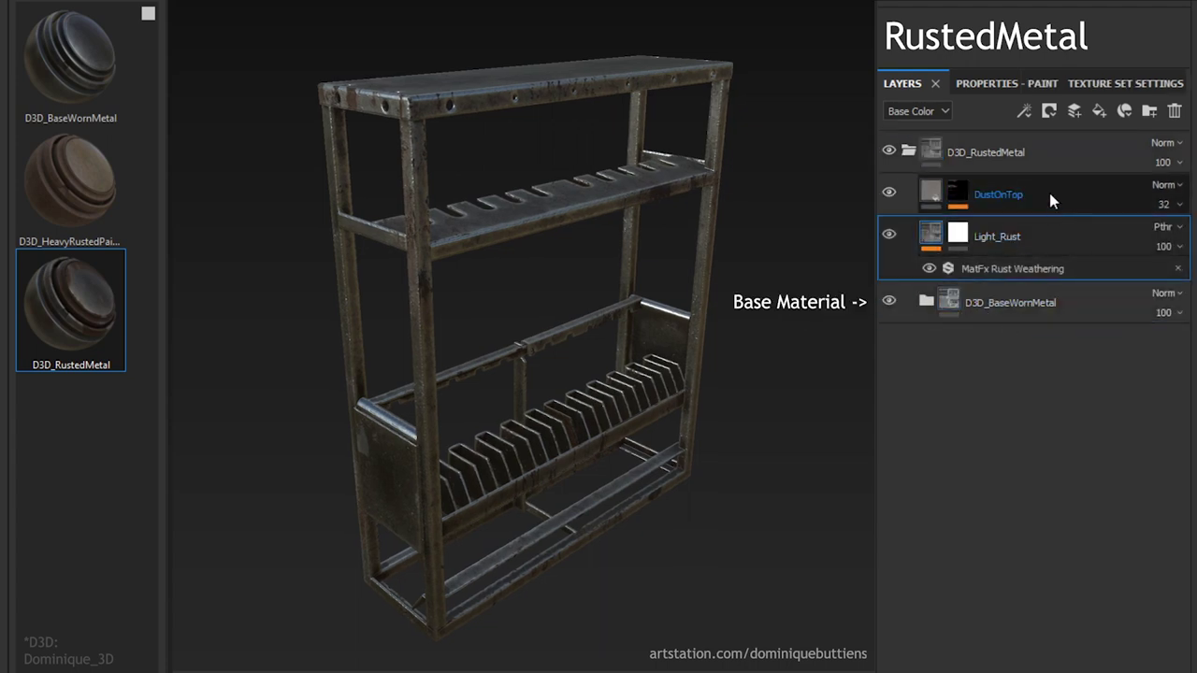
click(1028, 152)
click(909, 150)
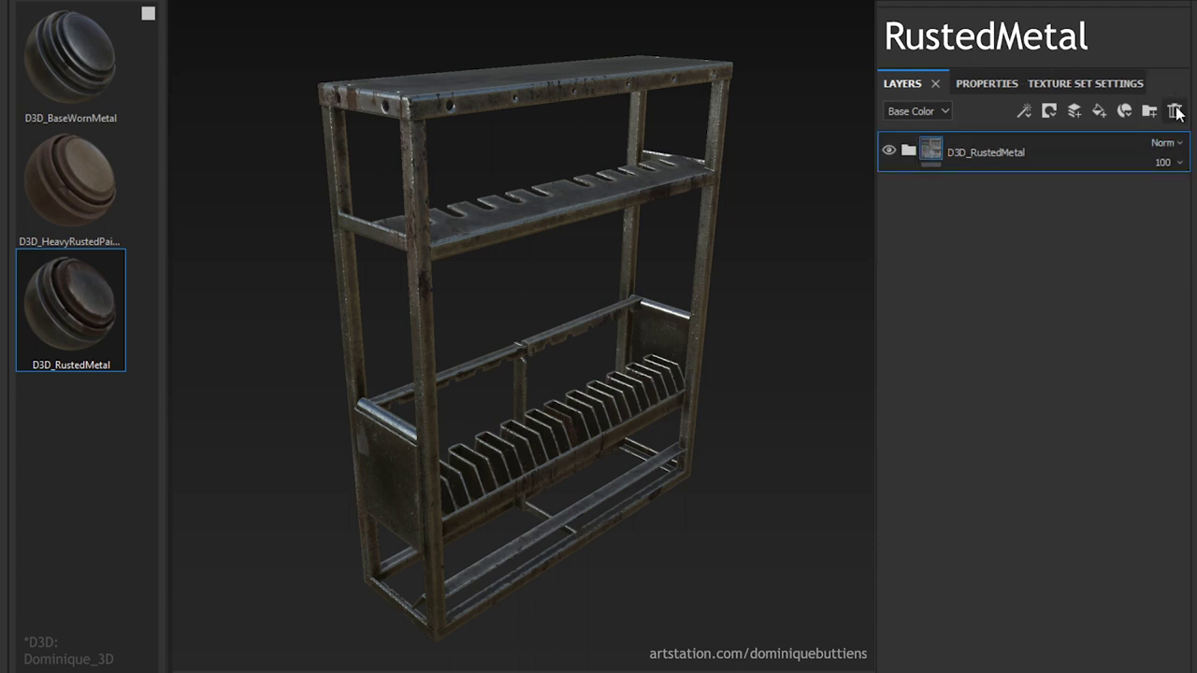
click(1175, 109)
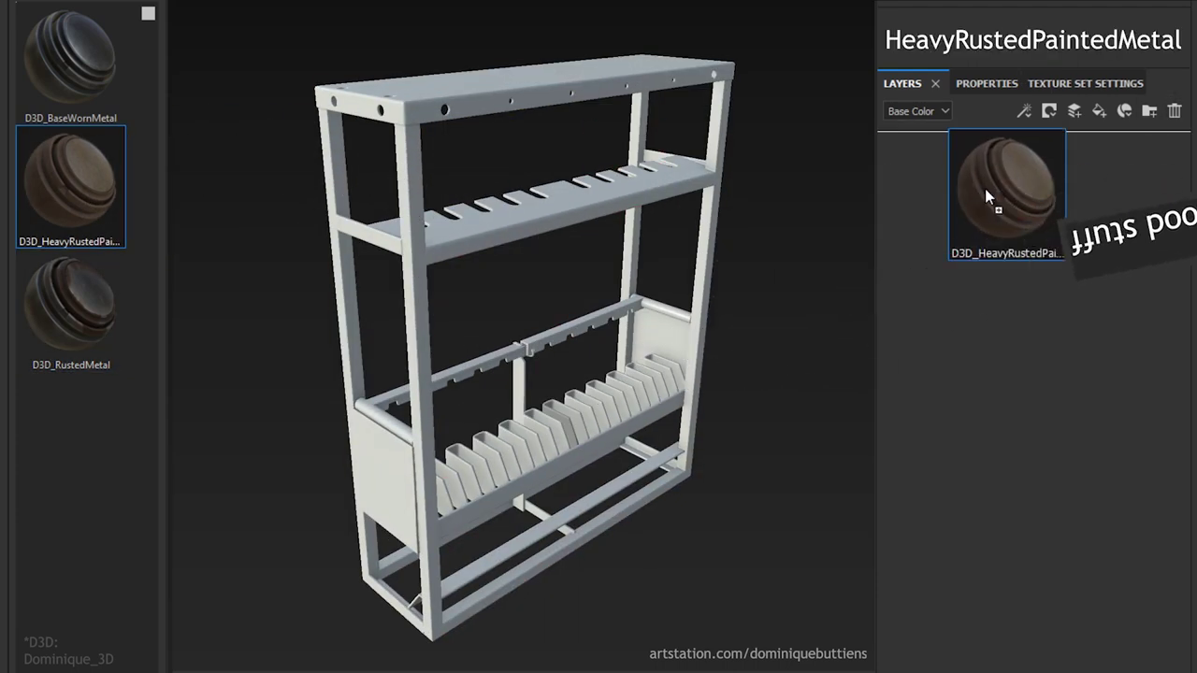
Step: Apply D3D_HeavyRustedPaintedMetal to the rack and inspect its General_Dust, Rust, HeavyWear and Paint_(mask) sublayers
drag(51, 189, 988, 194)
mouse_move(753, 450)
alt+mouse_down()
mouse_move(782, 406)
mouse_move(841, 411)
mouse_move(801, 347)
mouse_move(764, 395)
mouse_move(771, 450)
mouse_move(807, 499)
mouse_move(782, 432)
mouse_move(743, 432)
mouse_move(814, 401)
mouse_move(1066, 533)
mouse_move(1128, 534)
mouse_move(1007, 395)
mouse_move(711, 449)
mouse_move(622, 489)
mouse_move(532, 371)
mouse_move(560, 312)
alt+mouse_up()
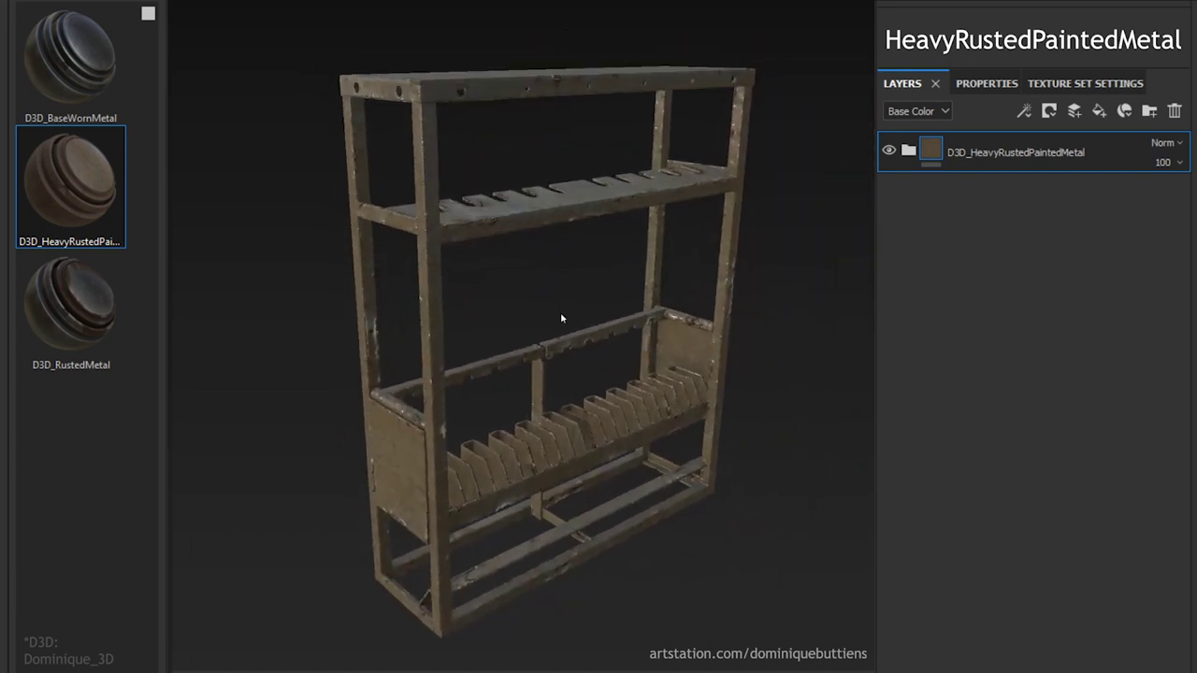
click(908, 145)
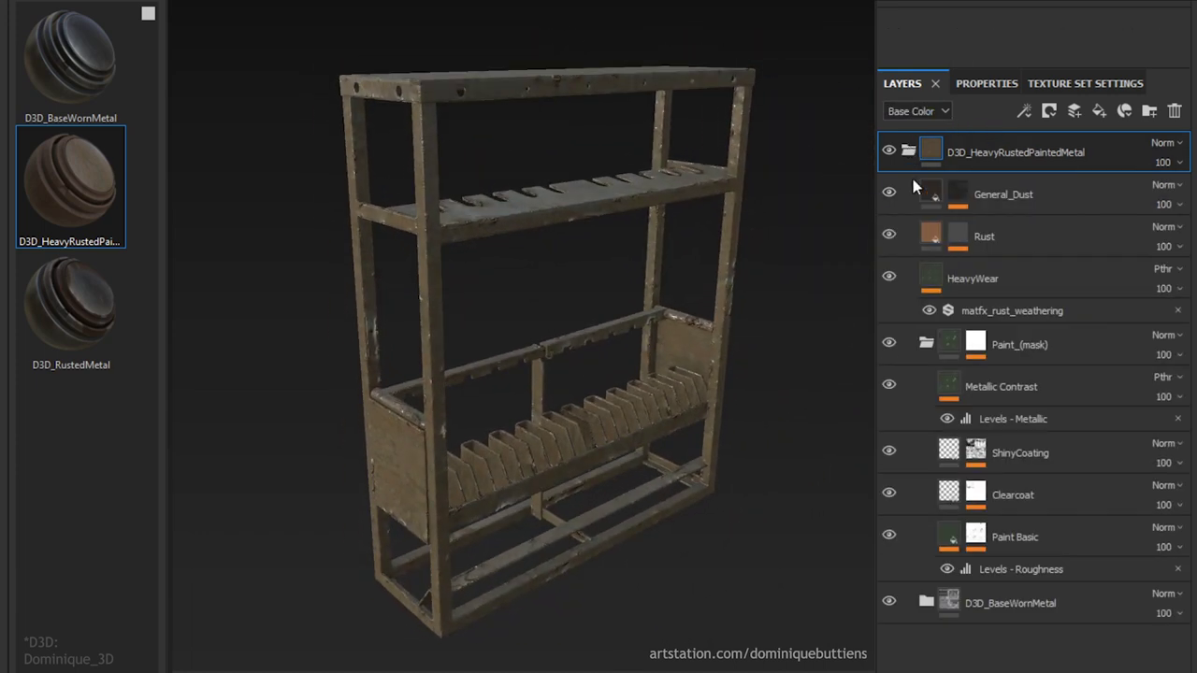
click(925, 351)
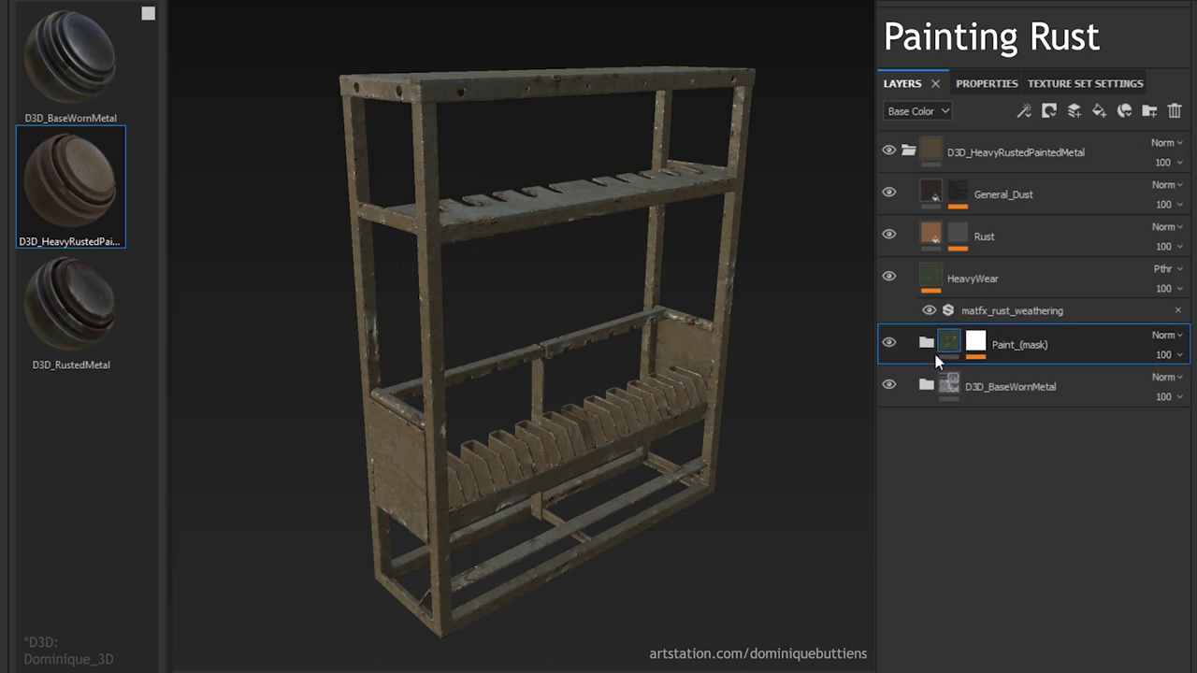
Step: Select the Paint layer inside Paint_(mask) and brush a rust streak onto the side panel
click(975, 347)
click(1019, 378)
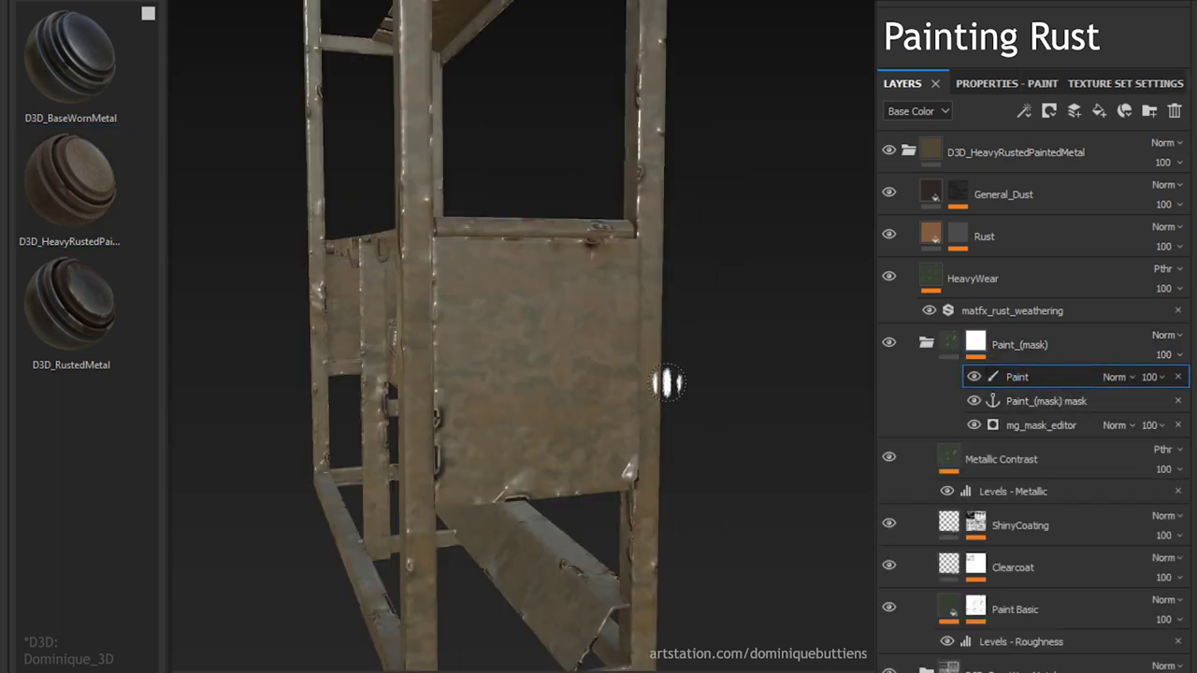
mouse_move(542, 327)
mouse_down()
mouse_move(528, 367)
mouse_move(580, 364)
mouse_up()
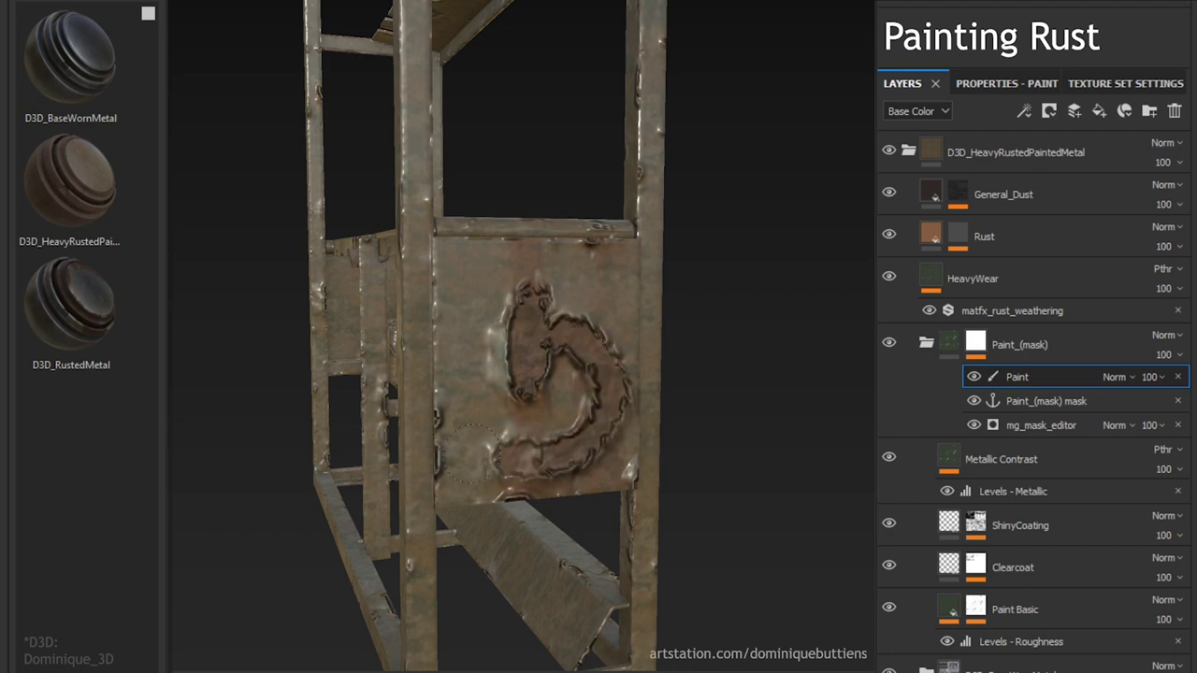
mouse_move(730, 449)
alt+mouse_down()
mouse_move(594, 379)
mouse_move(580, 126)
alt+mouse_up()
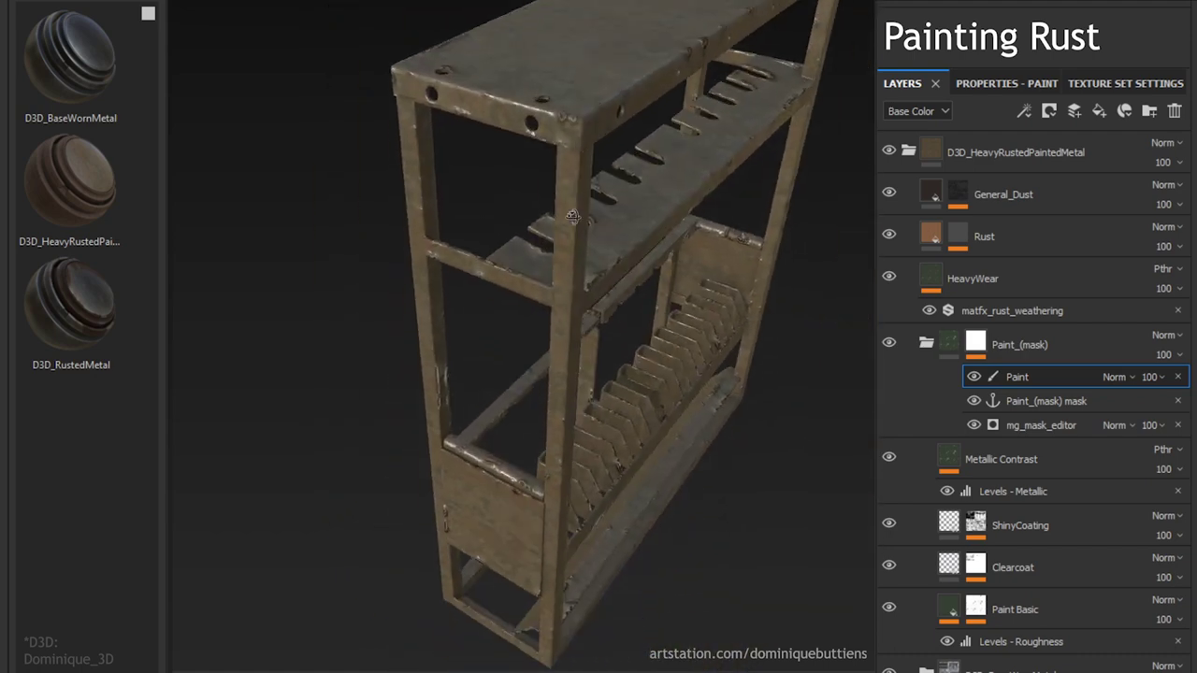
alt+drag(602, 130, 710, 407)
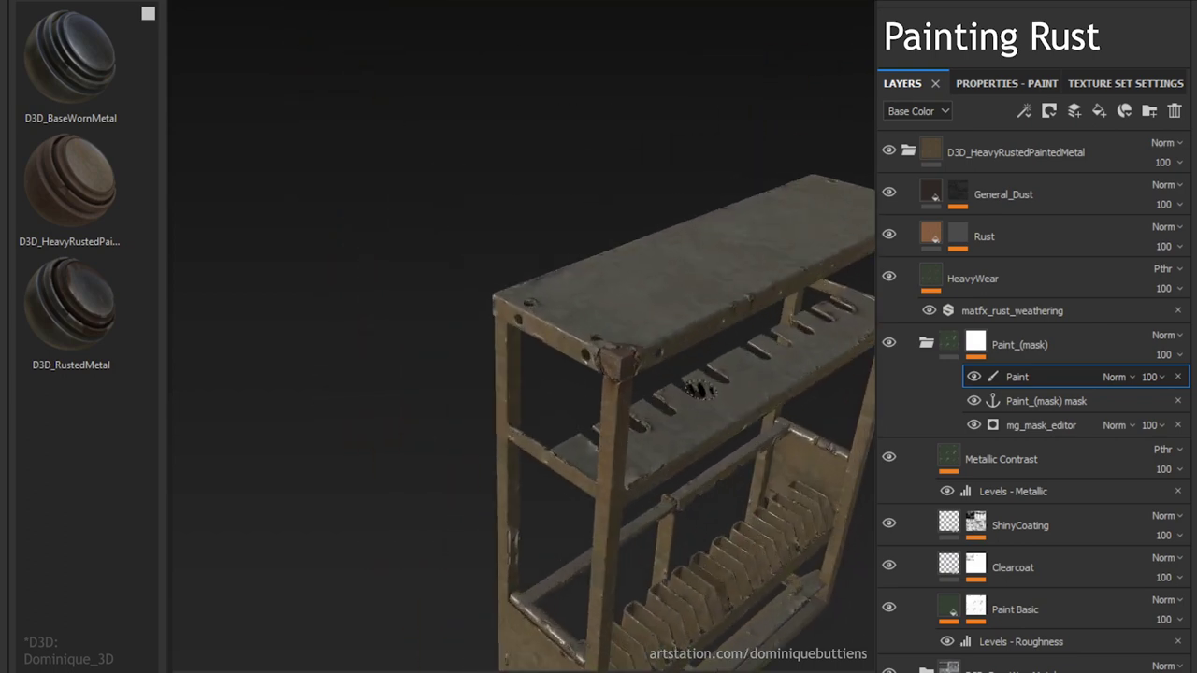
scroll(711, 407, up, 3)
Step: With the Artistic Heavy Sponge alpha, paint rust patches on the top shelf corner, surface and middle shelf edge
click(93, 306)
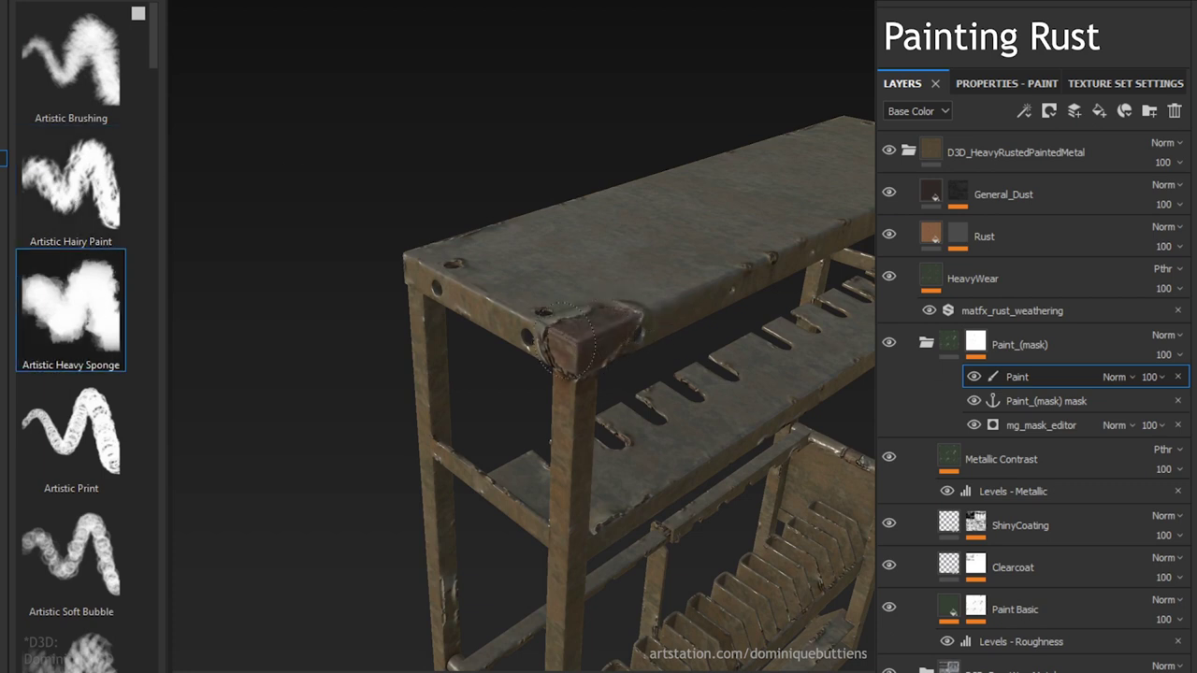
mouse_move(643, 411)
alt+mouse_down()
mouse_move(660, 382)
mouse_move(668, 397)
alt+mouse_up()
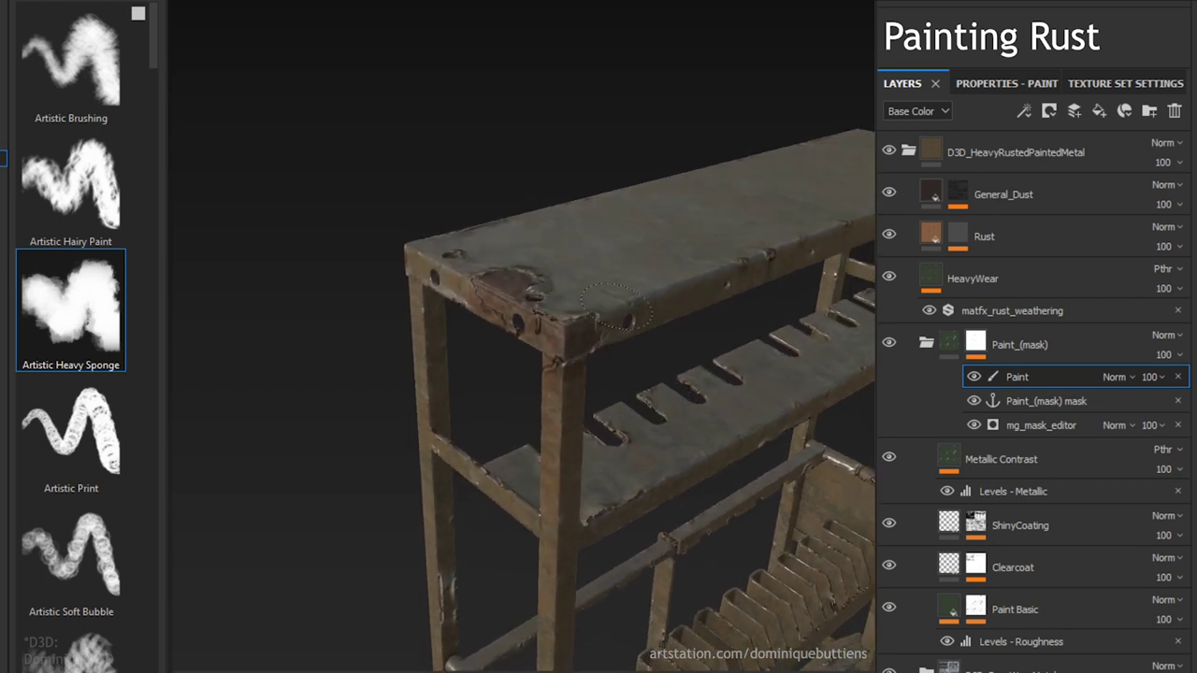
mouse_move(537, 323)
alt+mouse_down()
mouse_move(617, 281)
mouse_move(561, 243)
mouse_move(509, 177)
alt+mouse_up()
alt+drag(444, 210, 436, 196)
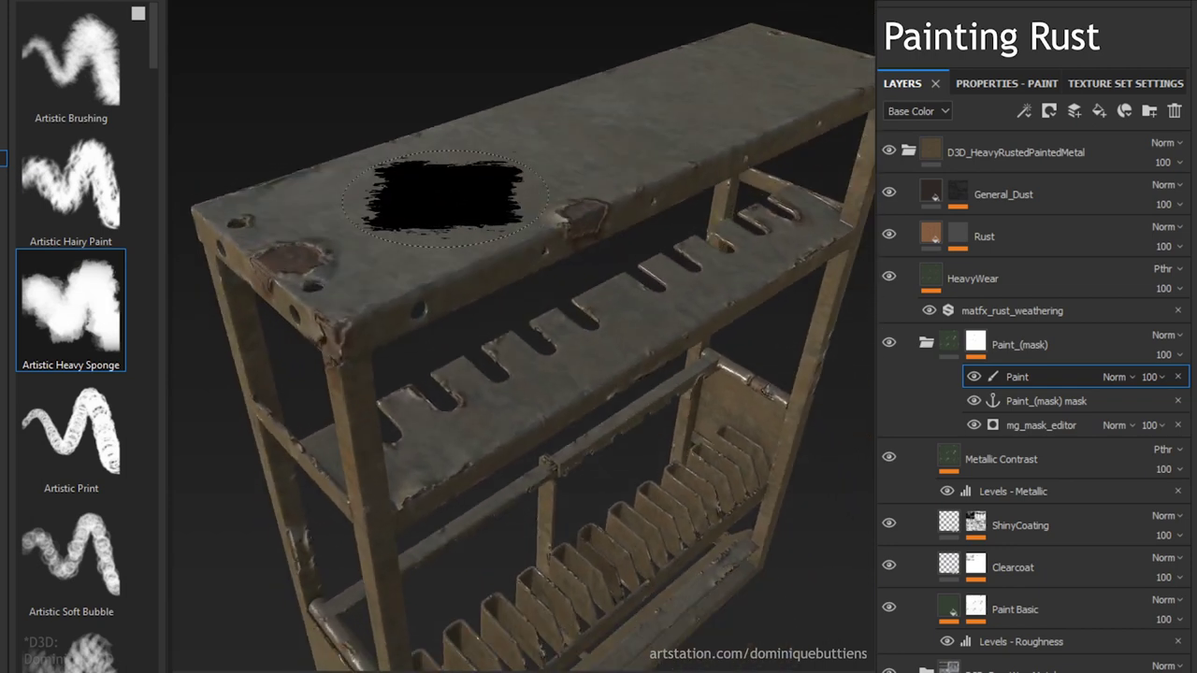
alt+right_drag(642, 333, 595, 450)
mouse_move(594, 450)
alt+mouse_down()
mouse_move(480, 200)
mouse_move(561, 200)
alt+mouse_up()
mouse_move(561, 200)
alt+right_down()
mouse_move(697, 337)
mouse_move(801, 342)
alt+right_up()
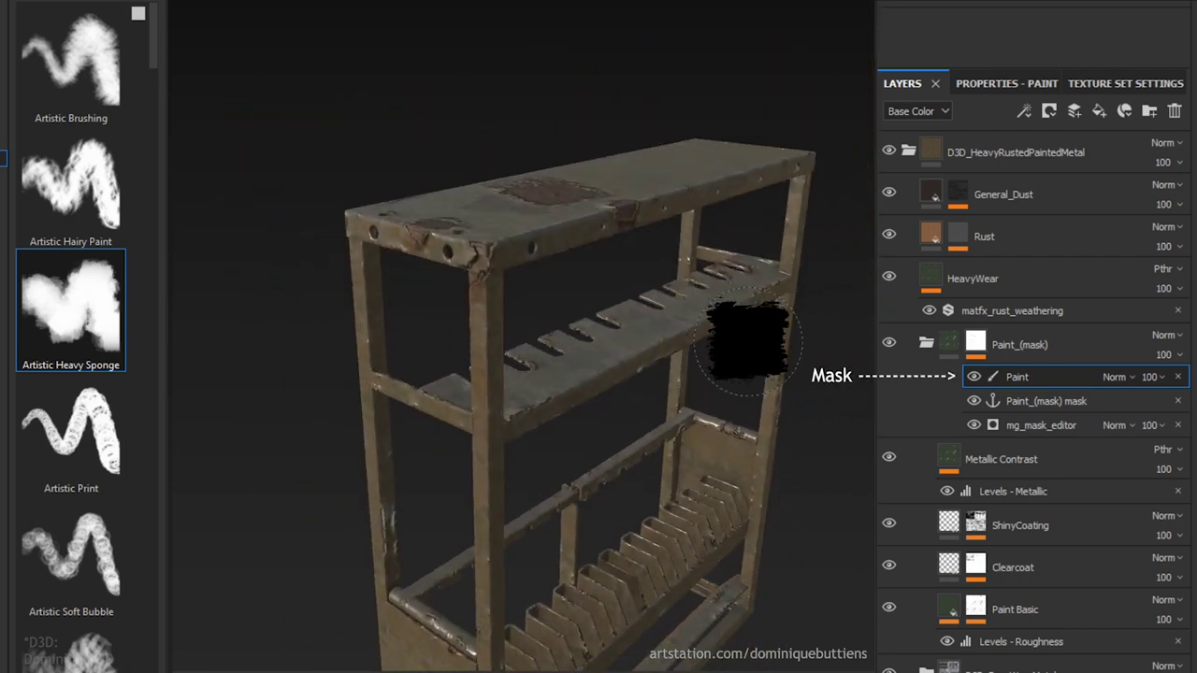
alt+drag(811, 383, 800, 393)
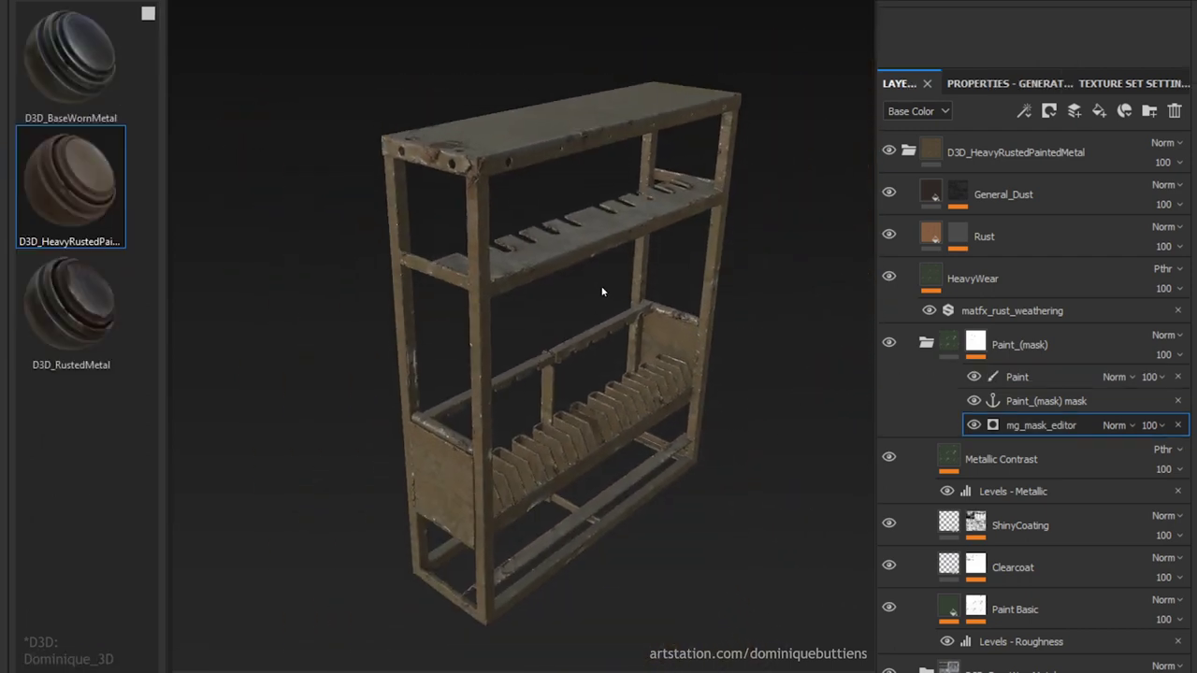
Step: Turn the rust mask generator's Global Invert off and set Global Balance to 0.95
click(1023, 426)
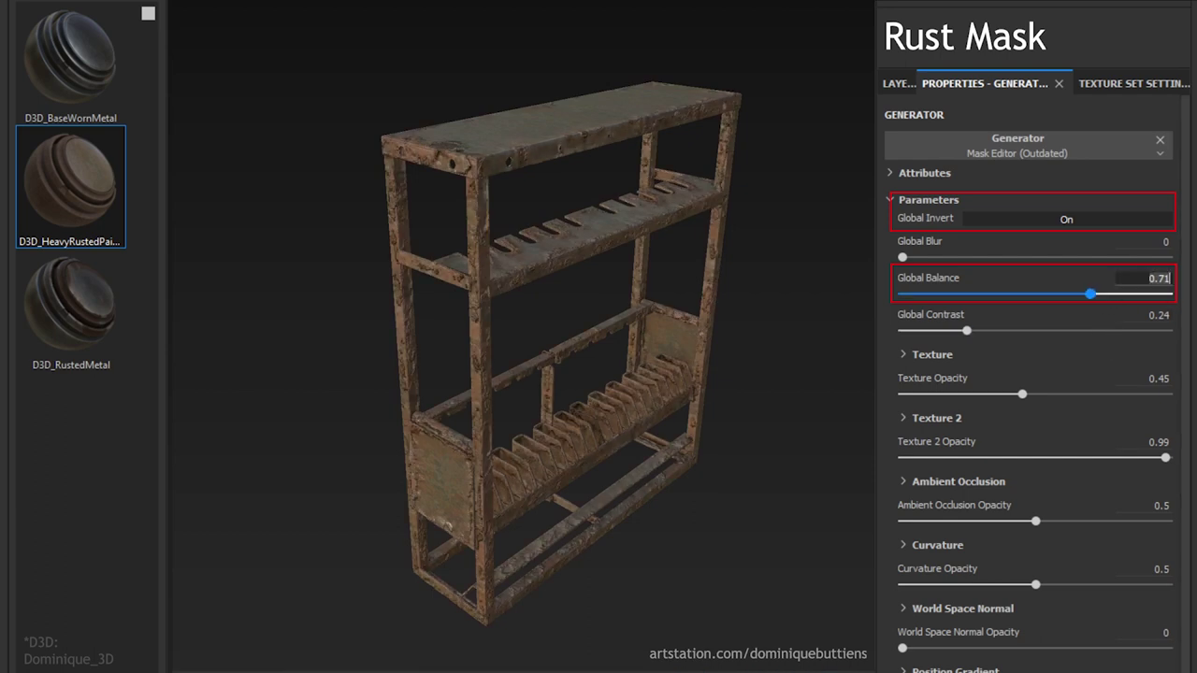
text(0.25)
key(Return)
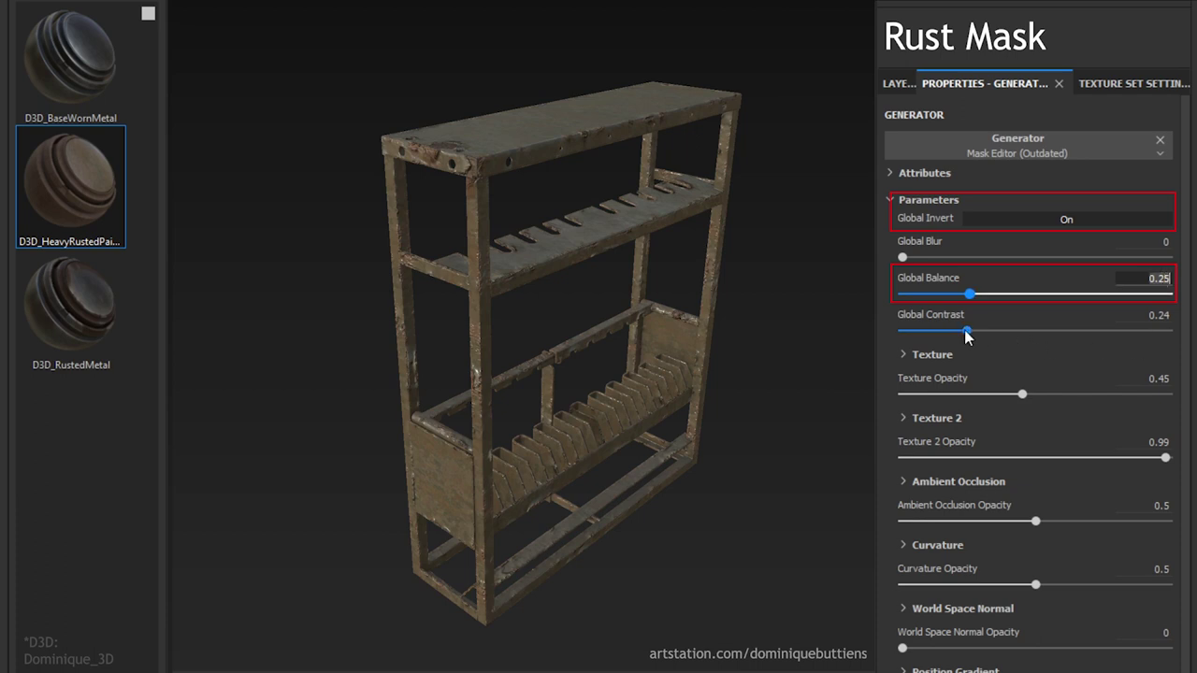
click(1094, 219)
click(1164, 280)
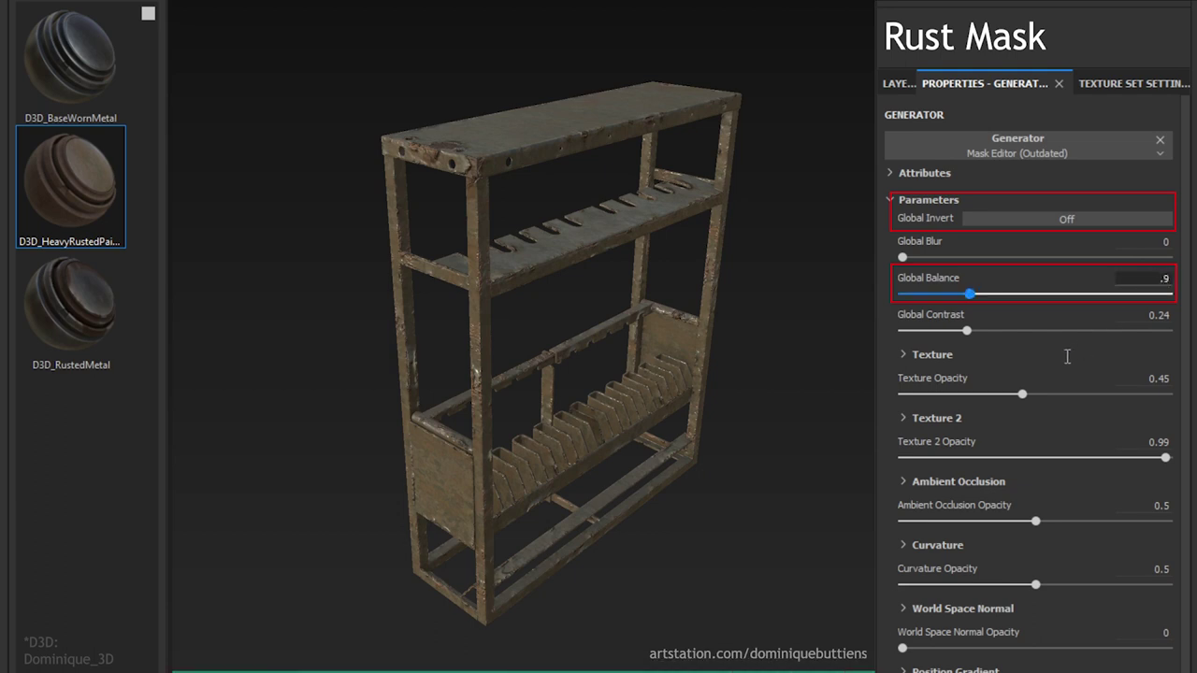
text(5)
key(Return)
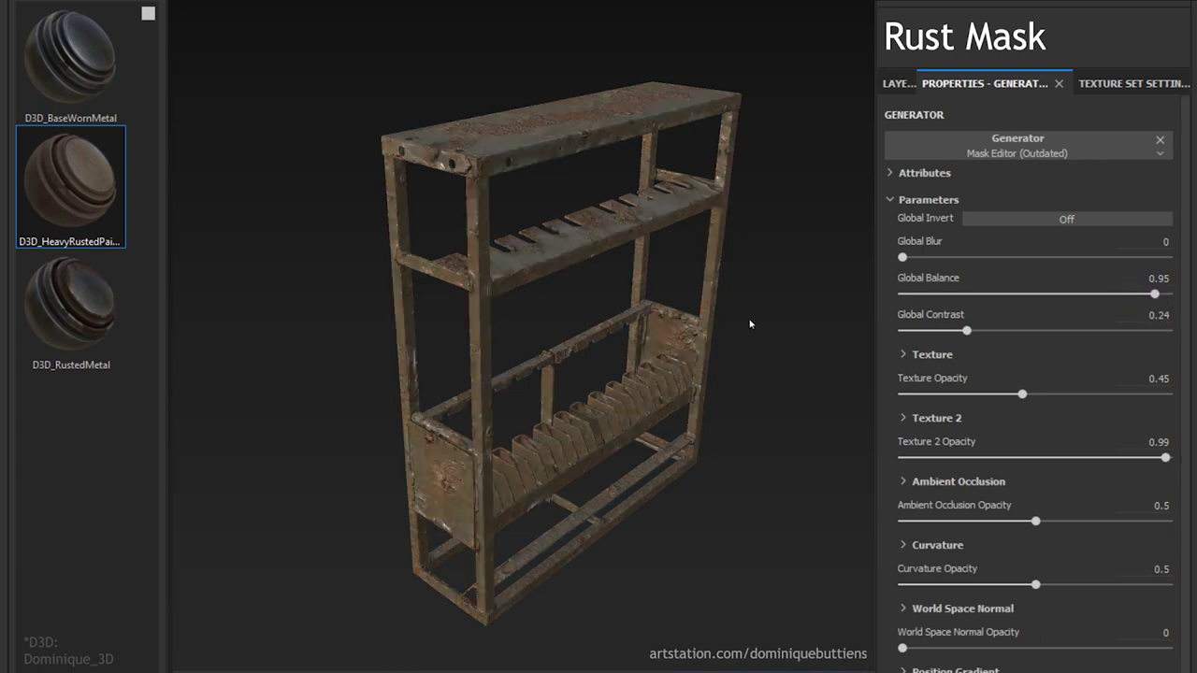
Step: Inspect the rustier top shelf, then return to the layer stack with the Paint layer selected
mouse_move(745, 288)
alt+mouse_down()
mouse_move(763, 347)
mouse_move(797, 392)
mouse_move(829, 363)
mouse_move(794, 361)
mouse_move(798, 291)
mouse_move(862, 194)
mouse_move(777, 217)
mouse_move(767, 281)
alt+mouse_up()
scroll(804, 336, up, 2)
scroll(821, 368, up, 2)
mouse_move(822, 369)
alt+mouse_down()
mouse_move(795, 275)
mouse_move(552, 366)
alt+mouse_up()
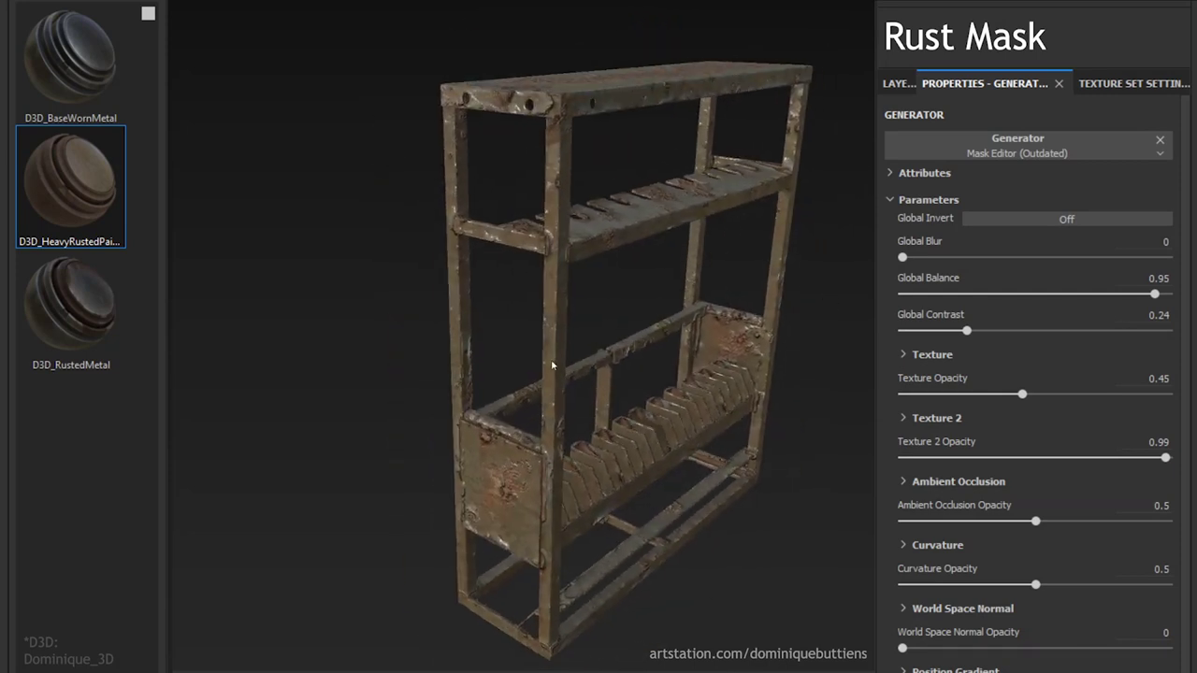
click(890, 84)
click(1016, 377)
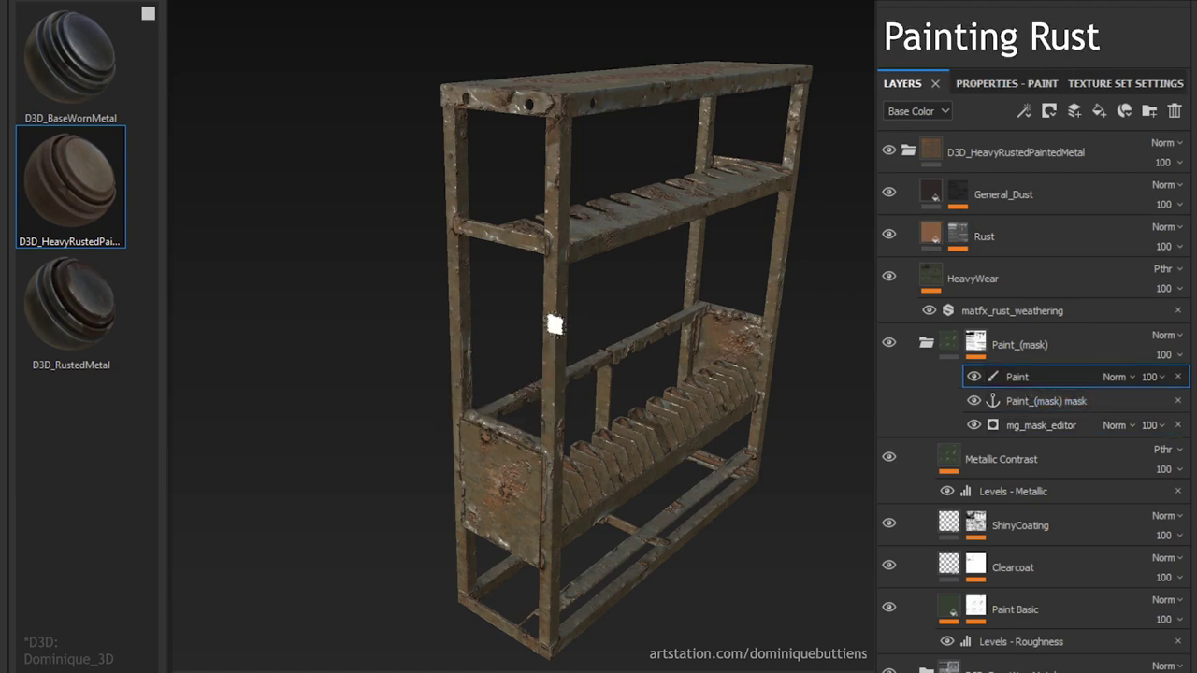
Step: Inspect the rust band along the top shelf from above, then select the Paint Basic layer
mouse_move(603, 396)
alt+mouse_down()
mouse_move(622, 414)
mouse_move(835, 379)
mouse_move(630, 420)
mouse_move(667, 379)
alt+mouse_up()
mouse_move(824, 362)
alt+mouse_down()
mouse_move(756, 377)
mouse_move(689, 233)
alt+mouse_up()
scroll(608, 307, up, 5)
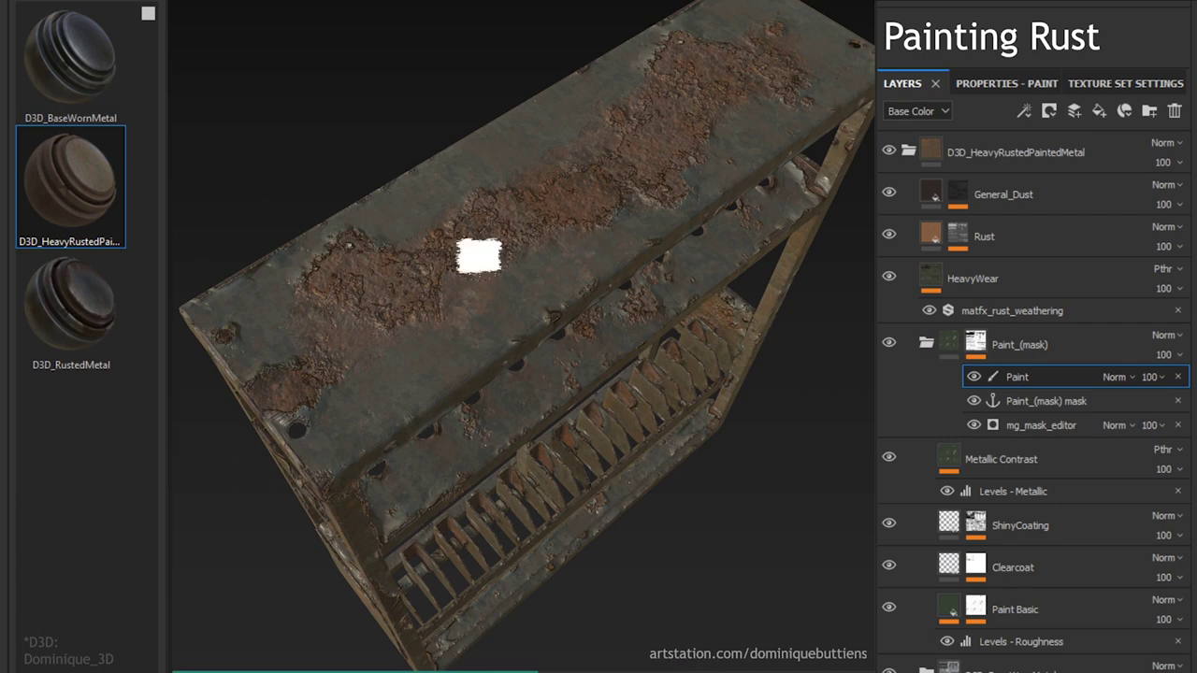
scroll(610, 342, down, 5)
mouse_move(610, 342)
alt+mouse_down()
mouse_move(647, 365)
mouse_move(608, 350)
alt+mouse_up()
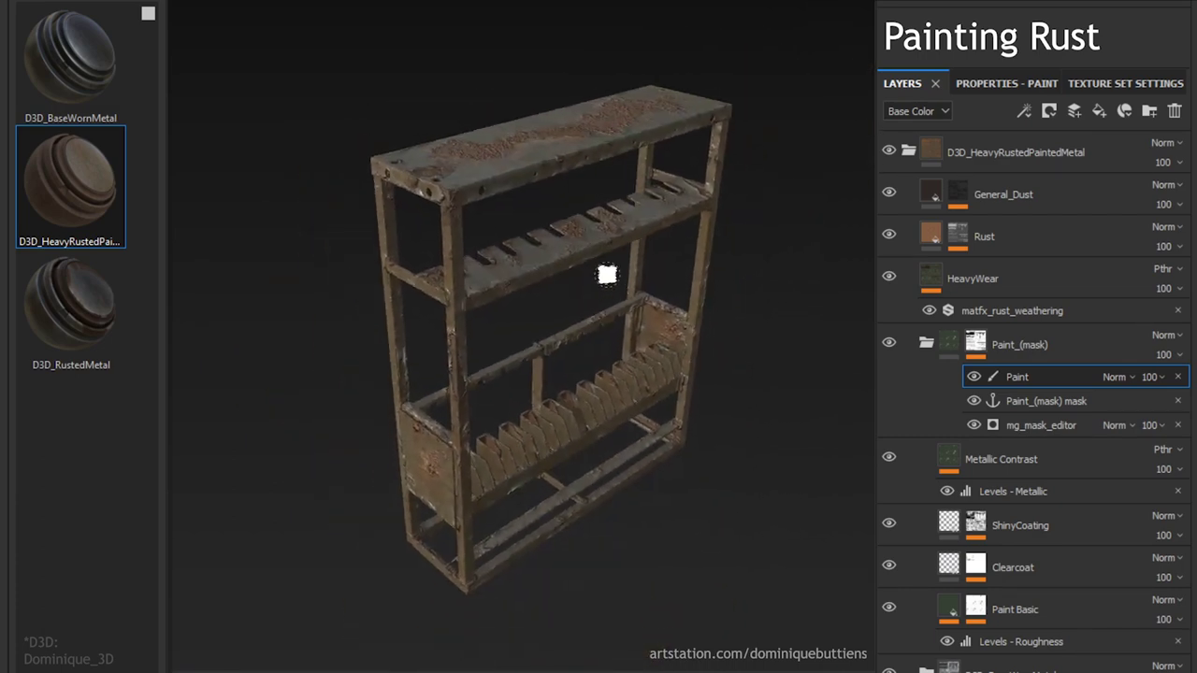
click(926, 344)
click(926, 342)
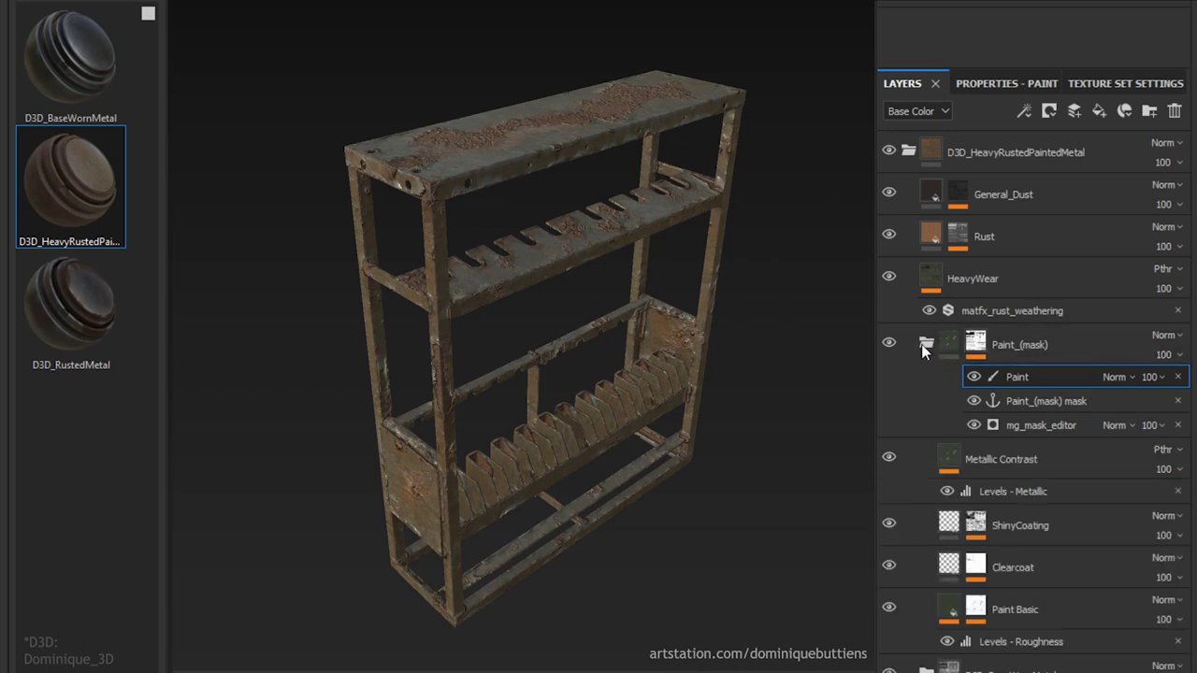
click(1001, 610)
Step: Adjust the Rust layer's Levels effect, capping output near 0.716, to reduce rust and review the shelf
click(966, 247)
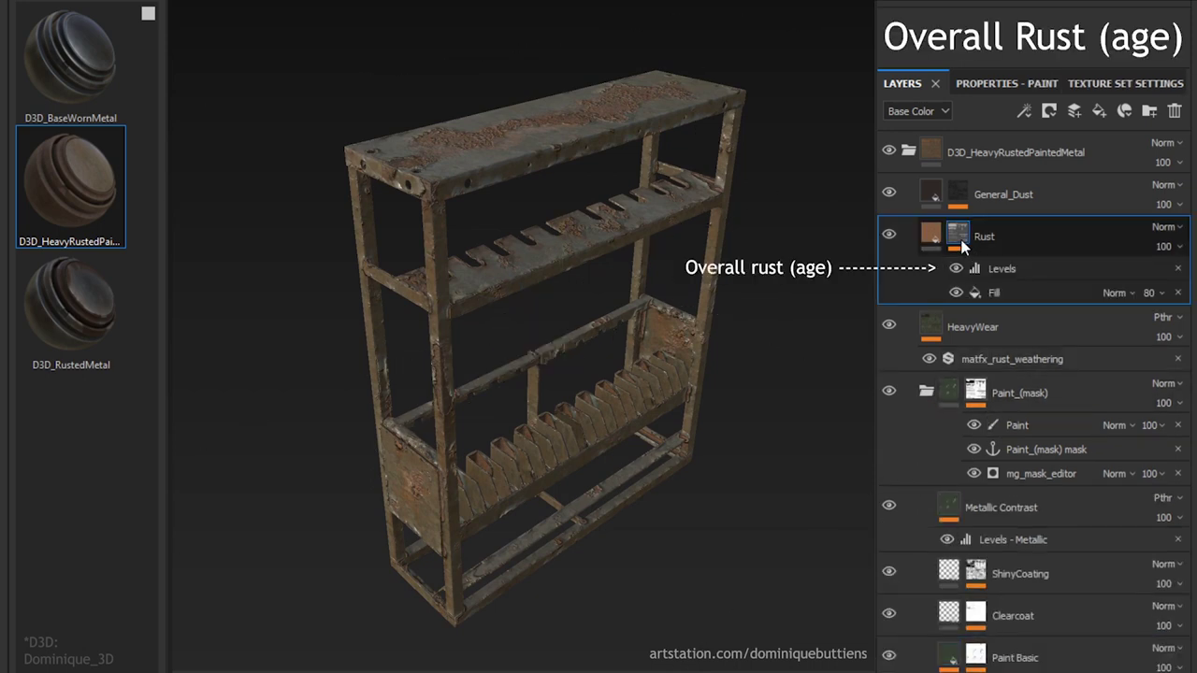
click(998, 269)
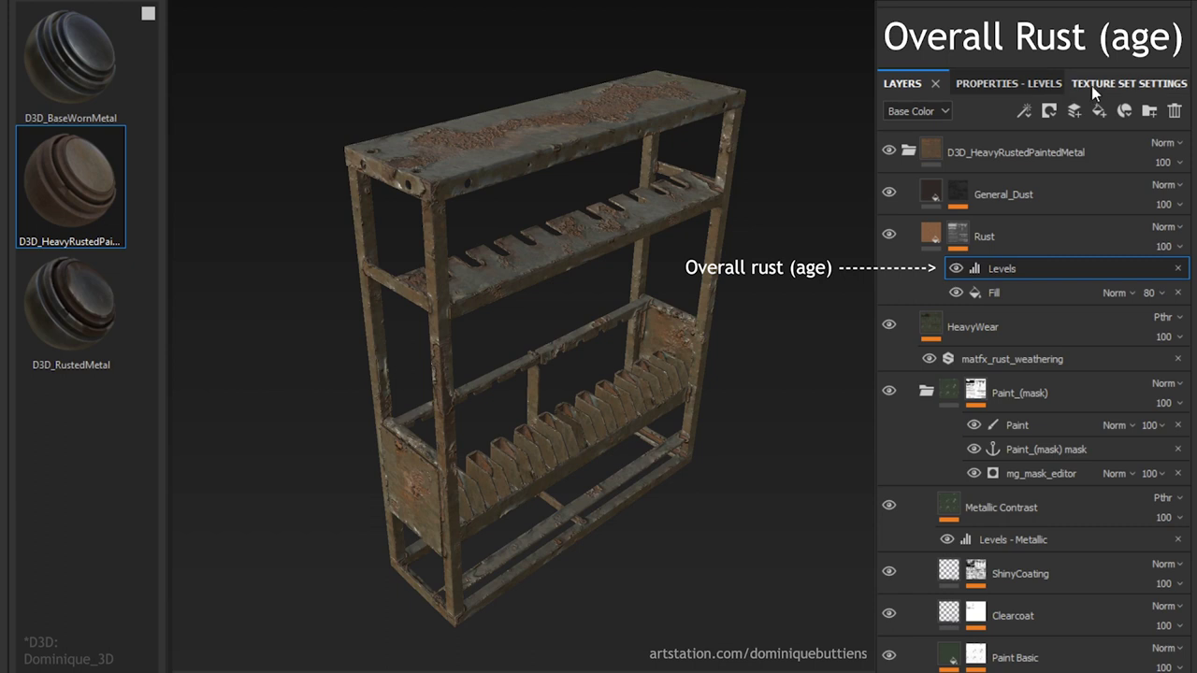
click(1009, 87)
mouse_move(897, 155)
mouse_down()
mouse_move(1006, 157)
mouse_move(895, 155)
mouse_up()
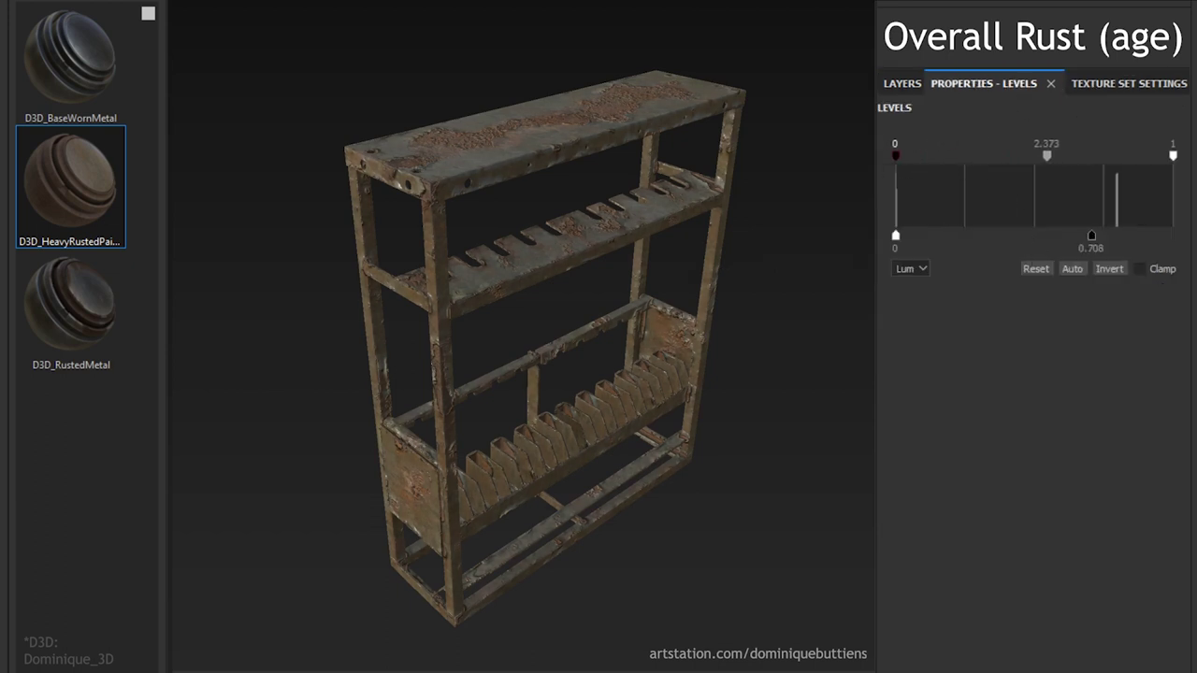
mouse_move(1061, 160)
mouse_down()
mouse_move(976, 164)
mouse_move(1110, 164)
mouse_move(1053, 176)
mouse_move(1095, 168)
mouse_up()
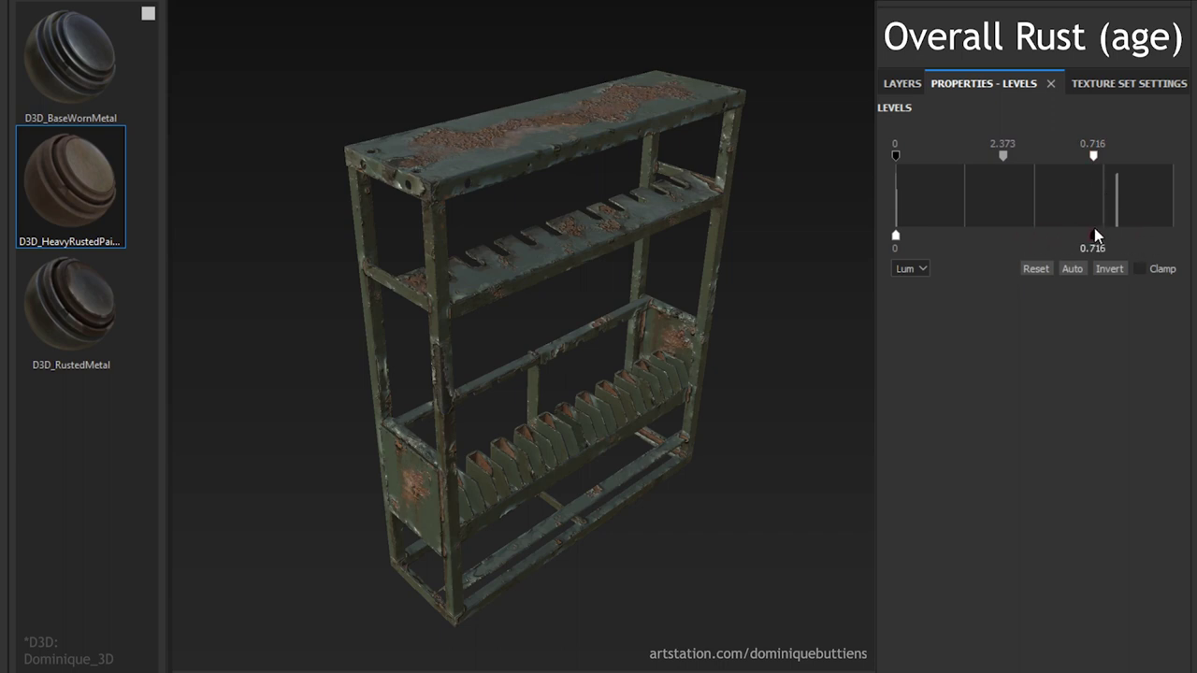
mouse_move(786, 325)
alt+mouse_down()
mouse_move(789, 374)
mouse_move(961, 513)
mouse_move(1146, 401)
mouse_move(1195, 402)
mouse_move(1141, 598)
mouse_move(1103, 633)
mouse_move(935, 561)
mouse_move(776, 518)
mouse_move(756, 320)
mouse_move(777, 365)
mouse_move(762, 351)
mouse_move(982, 238)
alt+mouse_up()
click(903, 84)
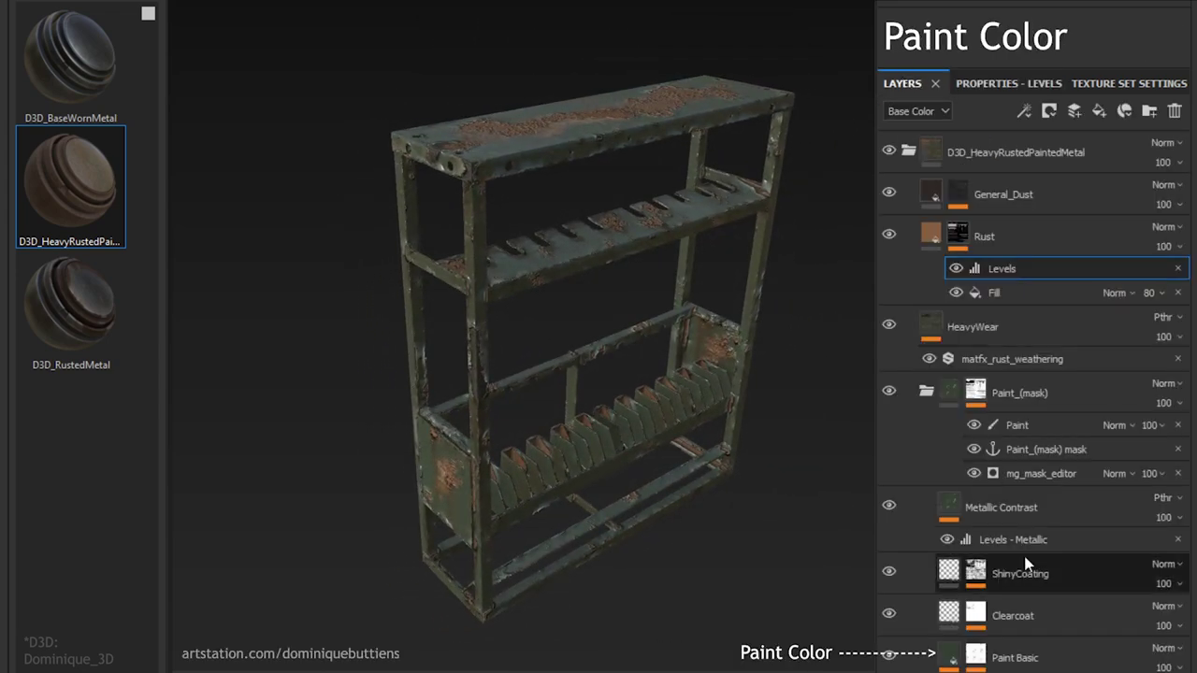
Step: Set Paint Basic's Base Color to blue and collapse the D3D_HeavyRustedPaintedMetal folder
click(950, 658)
click(989, 84)
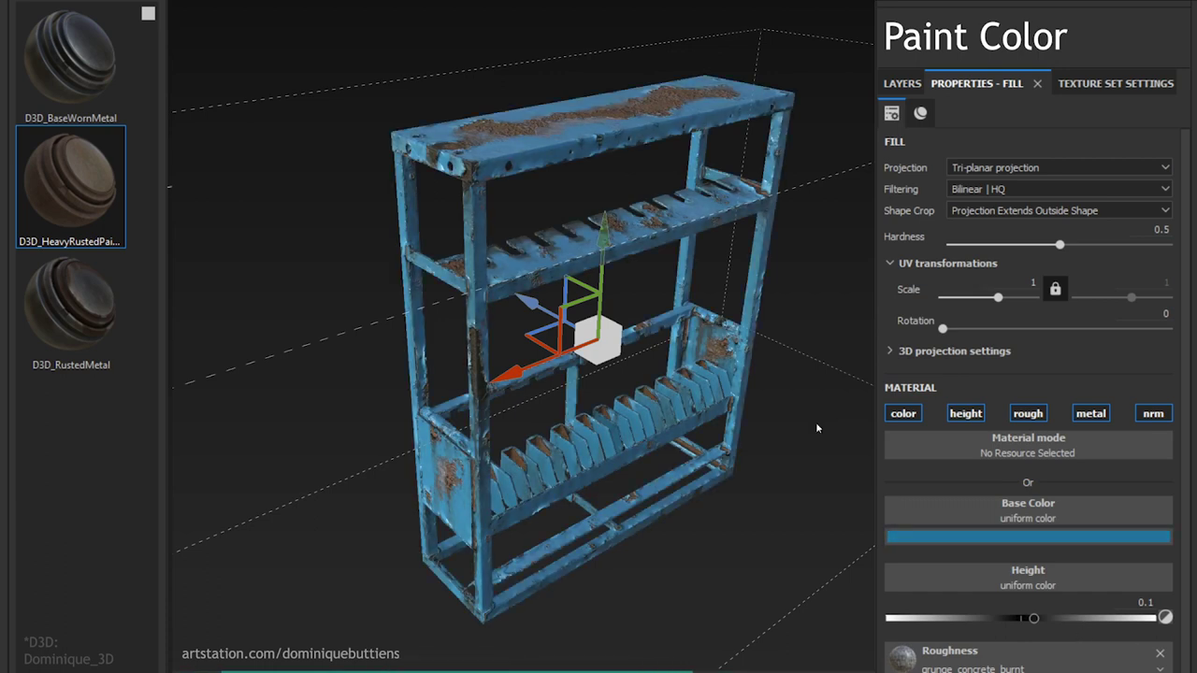
alt+drag(851, 433, 816, 423)
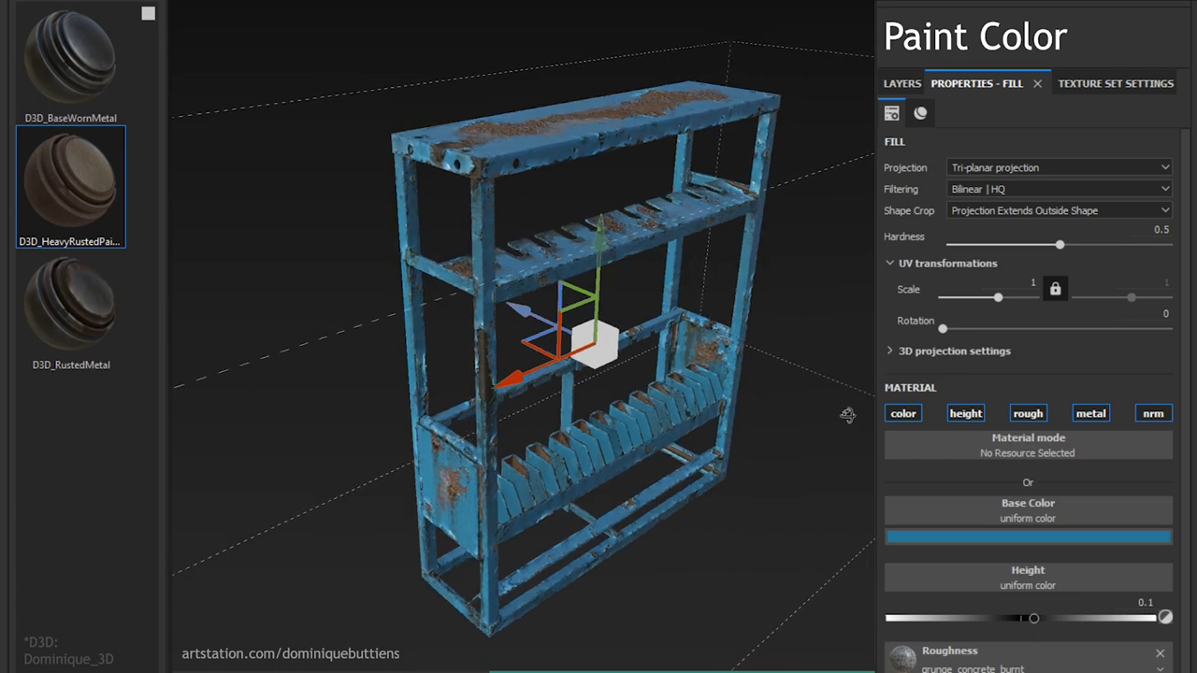
click(902, 83)
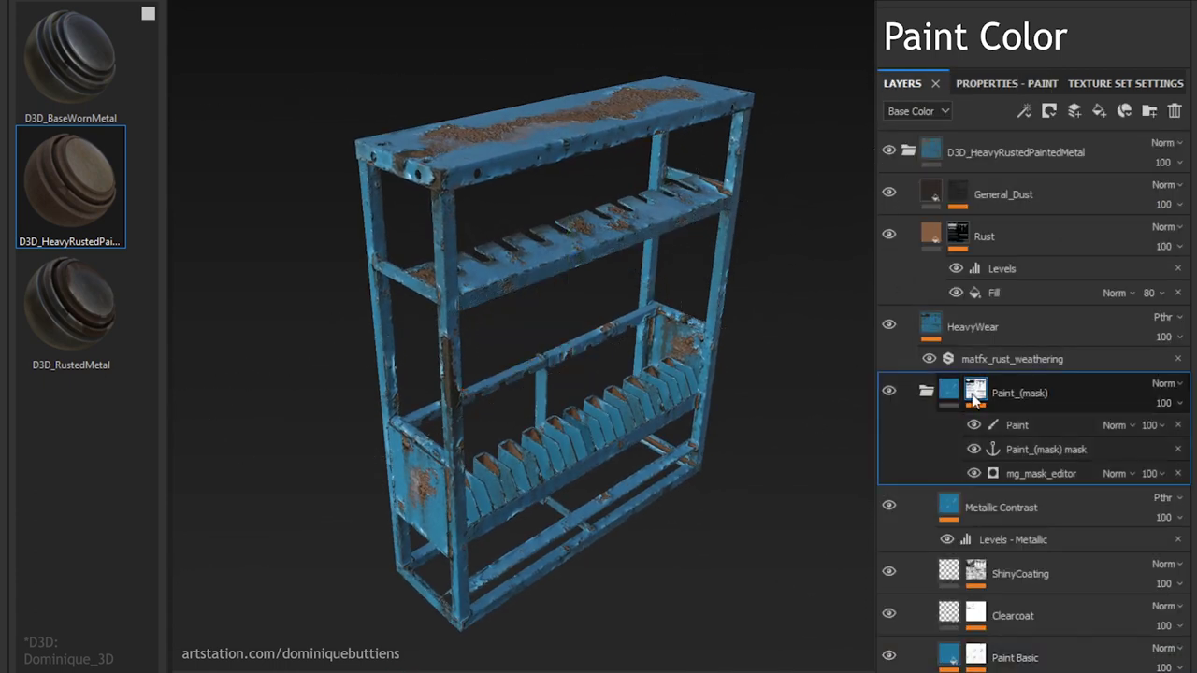
click(907, 151)
mouse_move(853, 278)
alt+mouse_down()
mouse_move(702, 368)
mouse_move(796, 338)
mouse_move(779, 329)
alt+mouse_up()
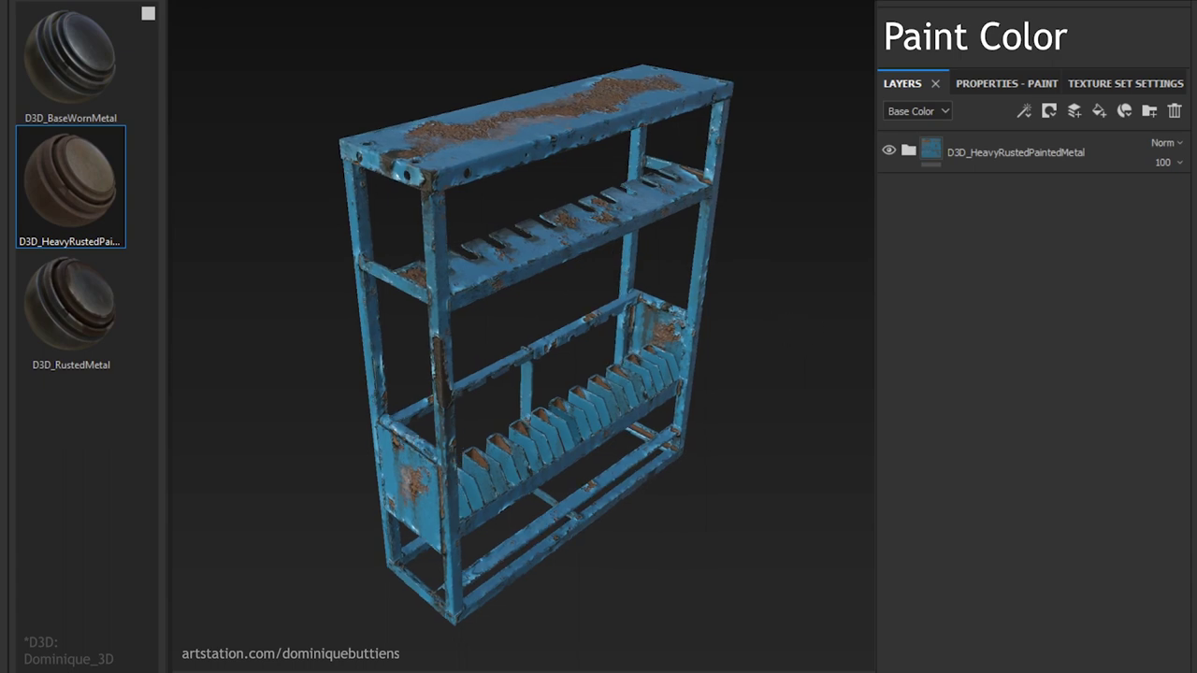